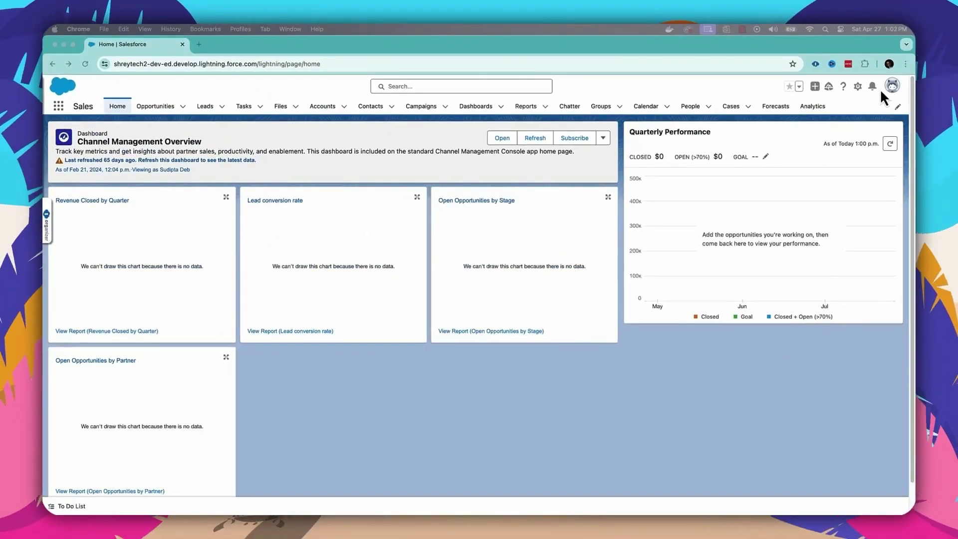
- From Setup, filter Quick Find by 'Flow', open Flows and start a New Flow
click(857, 86)
click(828, 113)
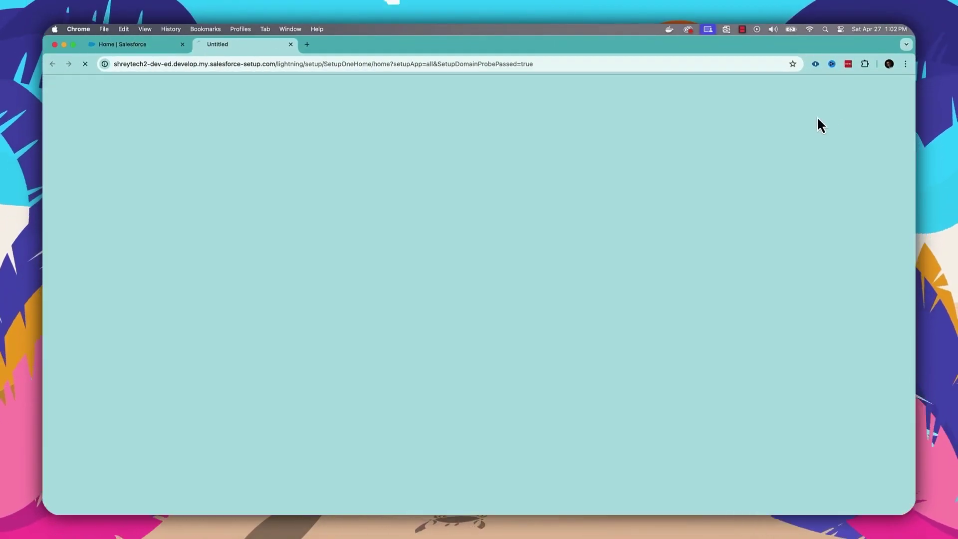
click(94, 130)
text(Flow)
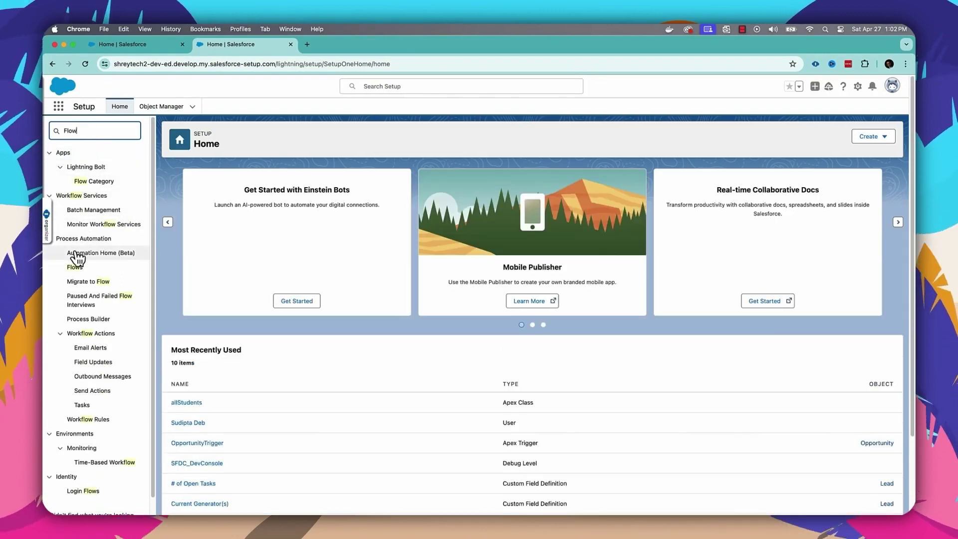
click(75, 268)
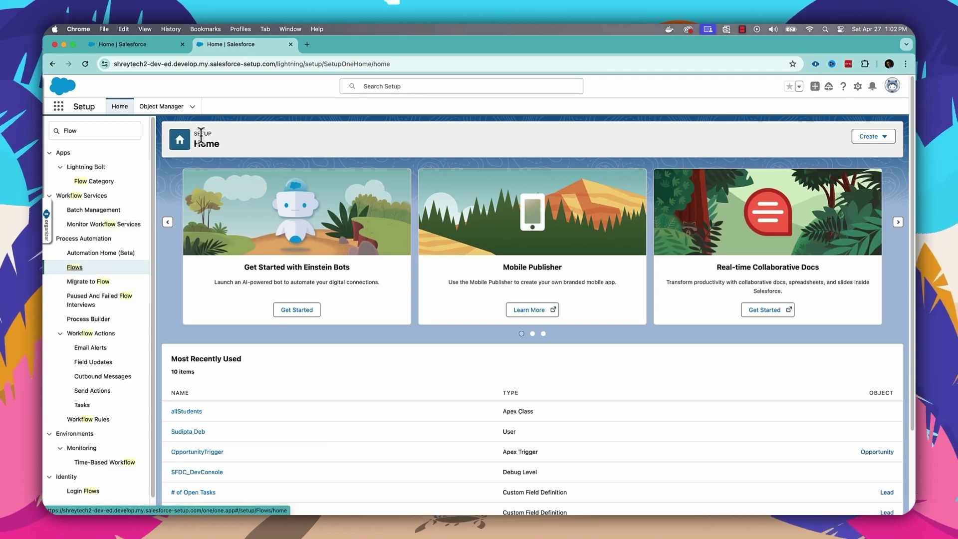
click(877, 138)
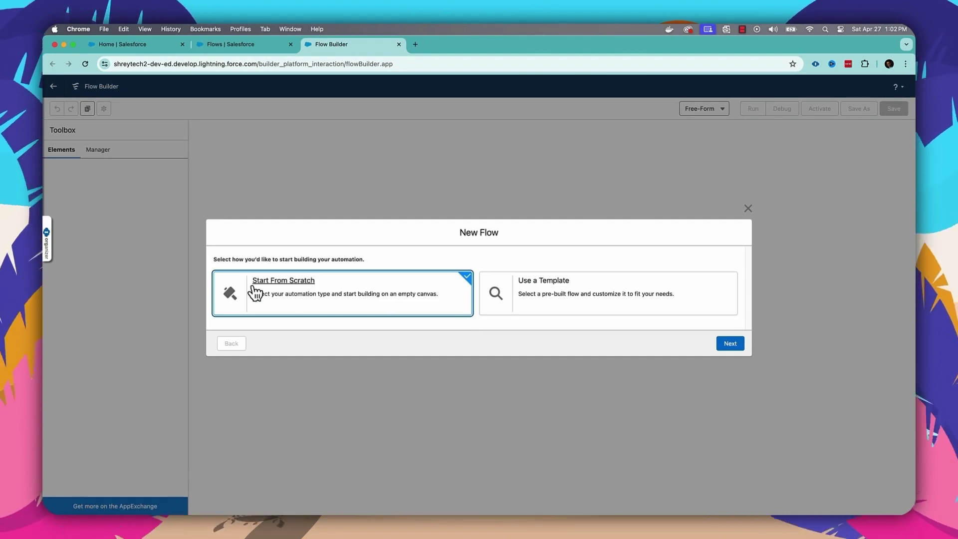
- Create a Screen Flow from scratch and add a screen labelled Screen1
click(719, 343)
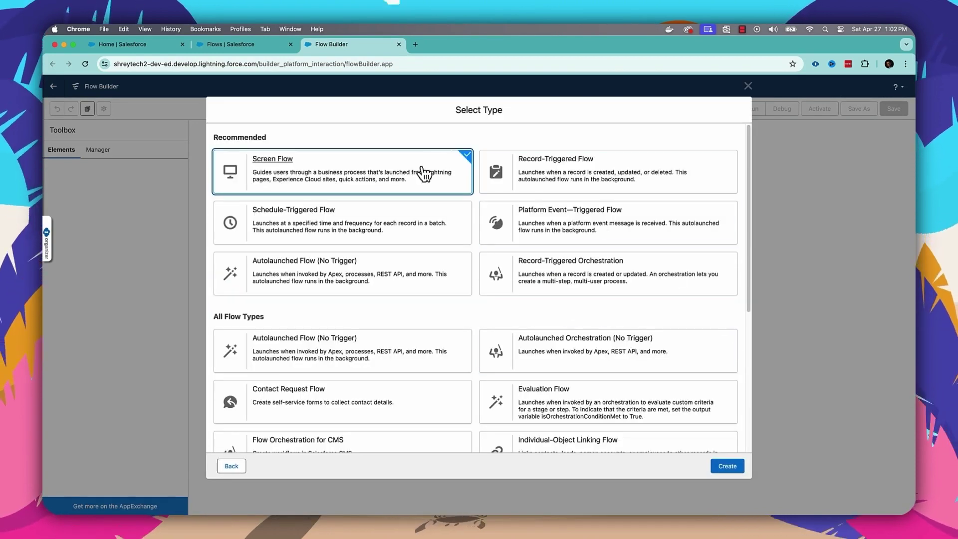
click(724, 465)
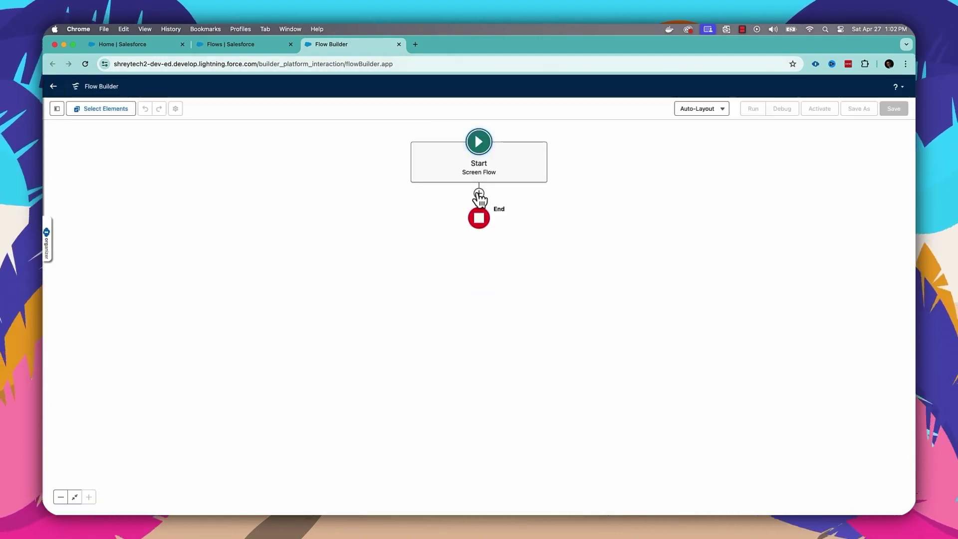
click(478, 193)
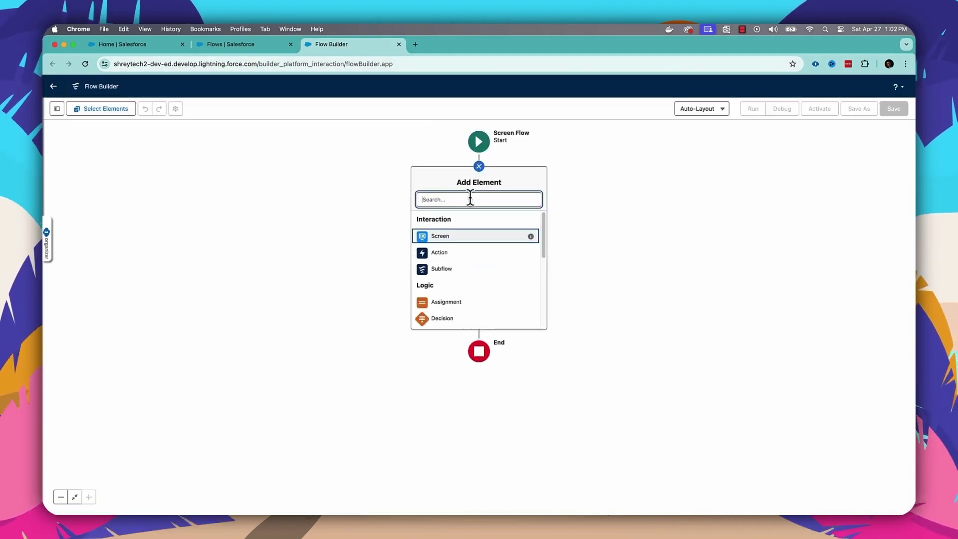
click(453, 237)
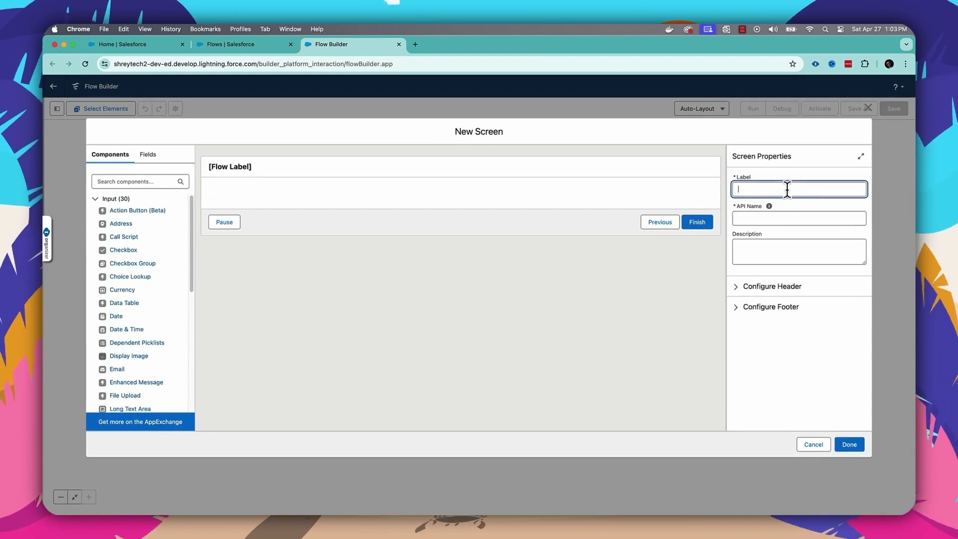
text(Screen1)
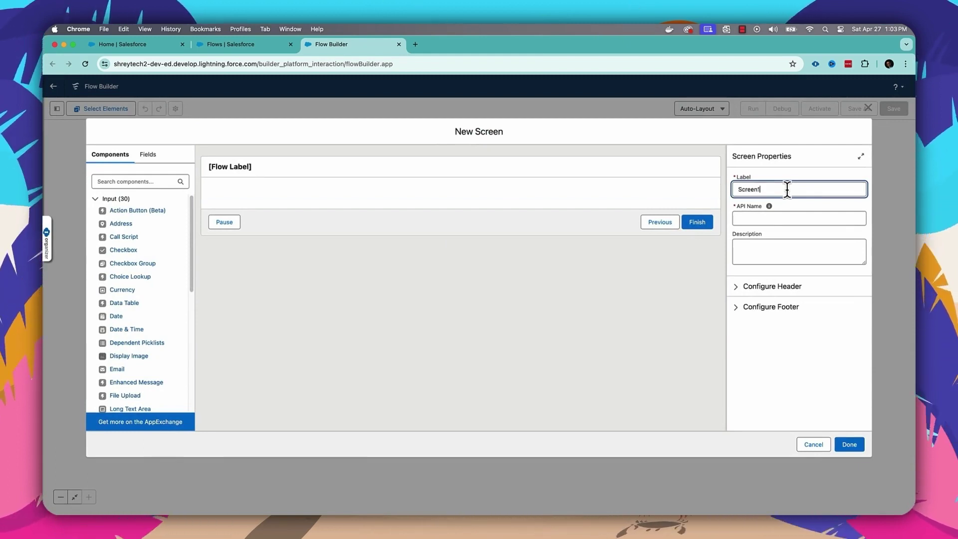
key(Tab)
- Search for the Address component and place it on Screen1
click(120, 181)
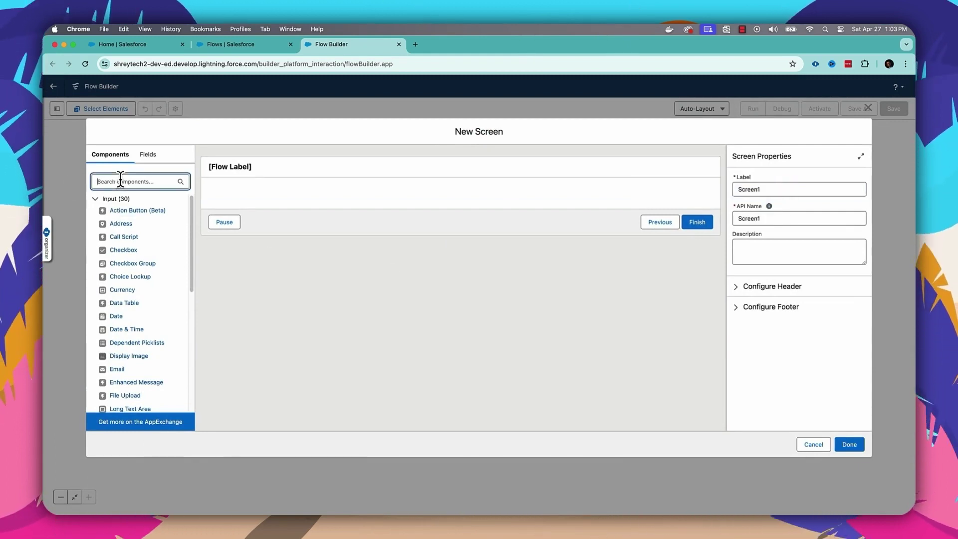
text(Address)
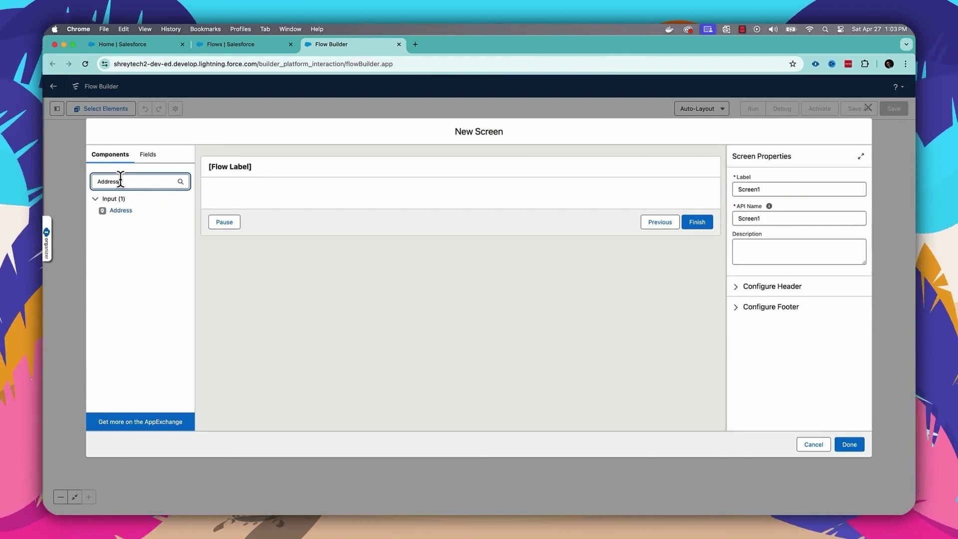
drag(152, 208, 262, 197)
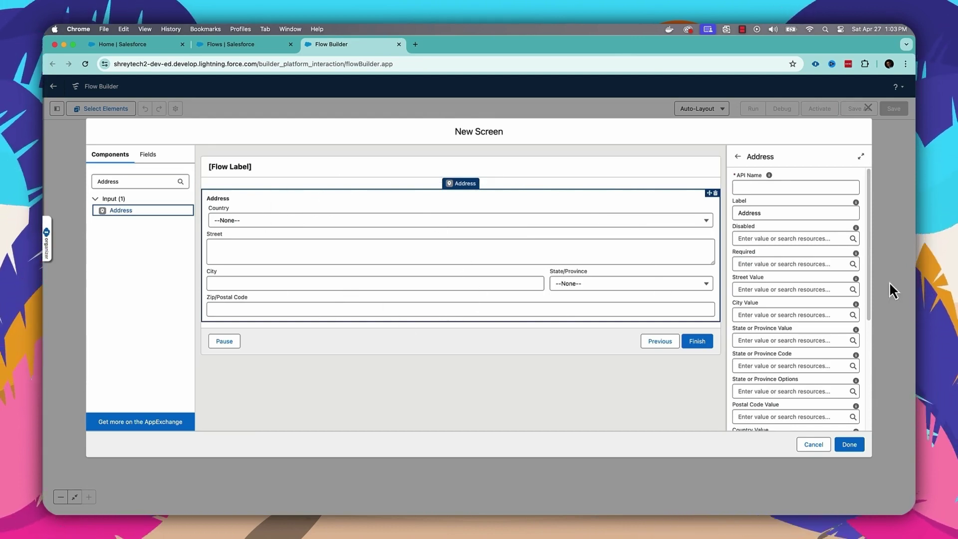
- Name the component Address_1 and set Show Google Maps Search Field to $GlobalConstant.True
click(800, 184)
text(Addr)
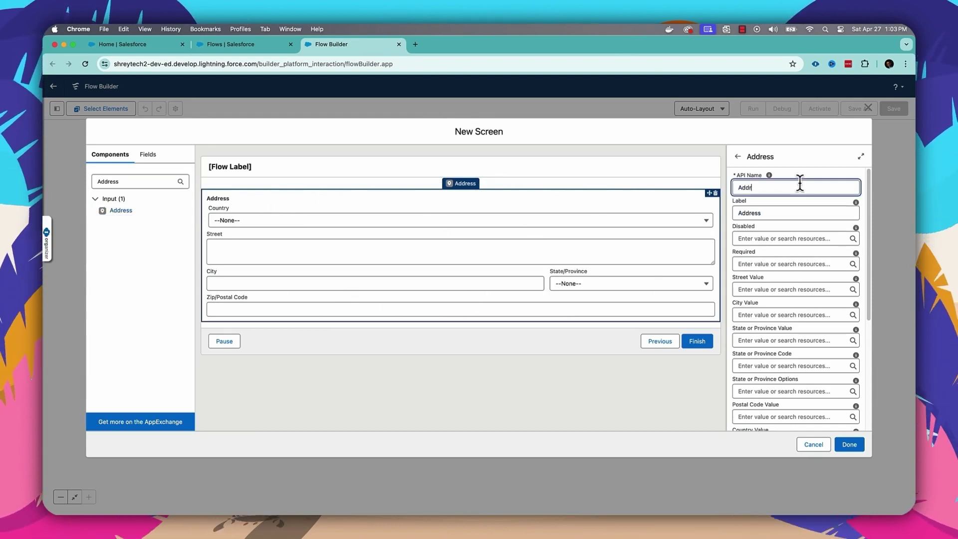
text(ess_1)
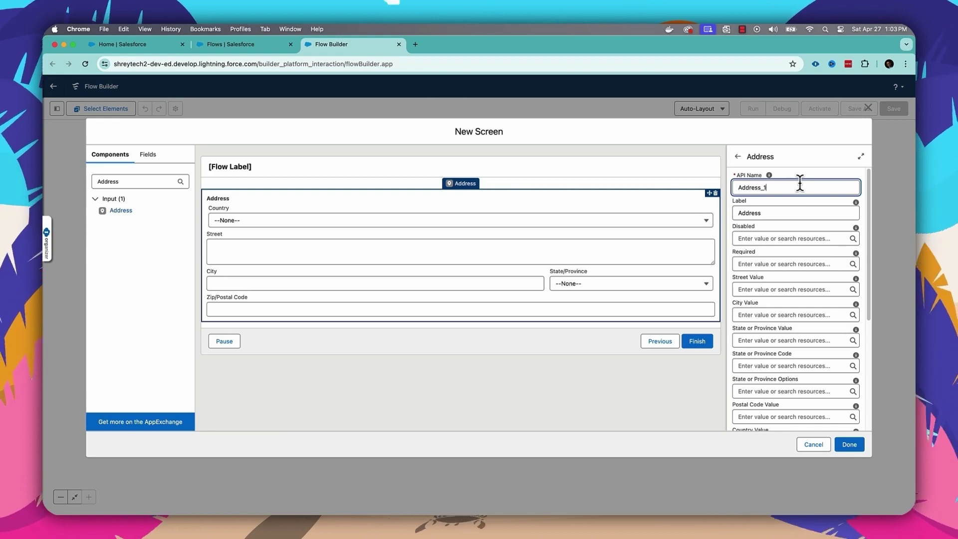
key(Tab)
scroll(805, 281, down, 5)
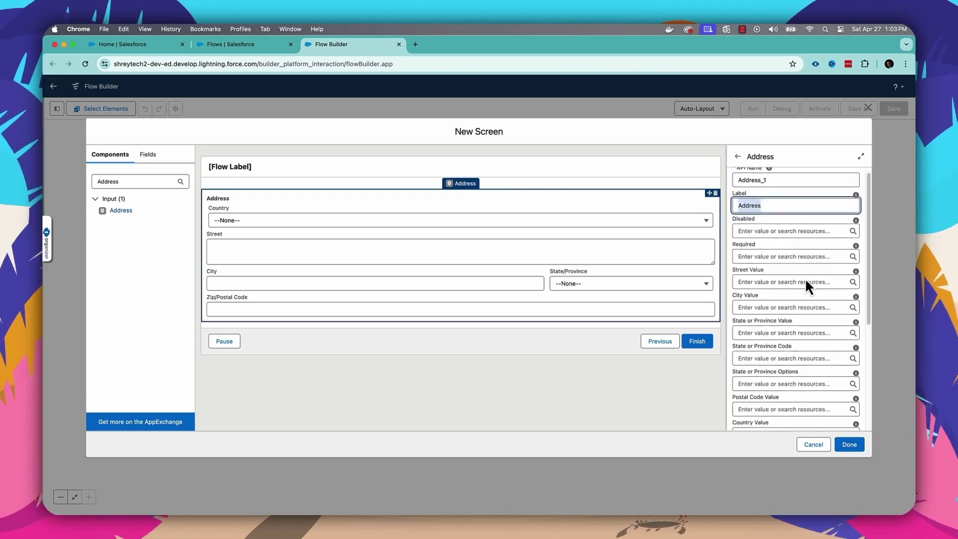
scroll(804, 277, down, 3)
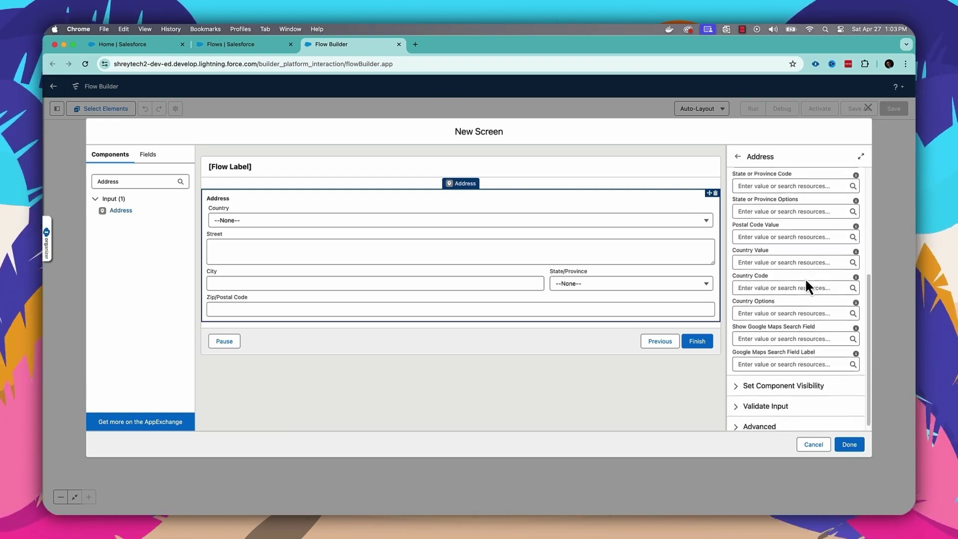
scroll(797, 275, down, 1)
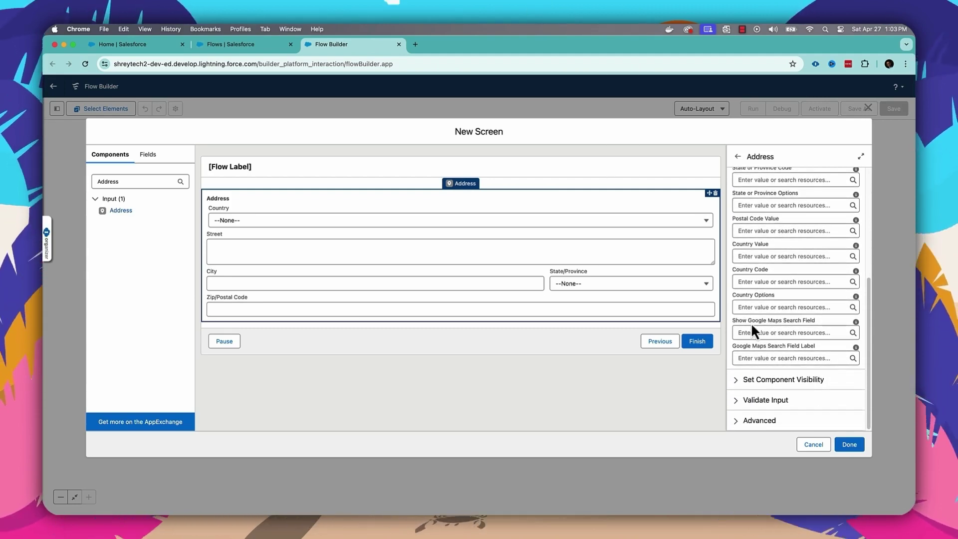
click(778, 333)
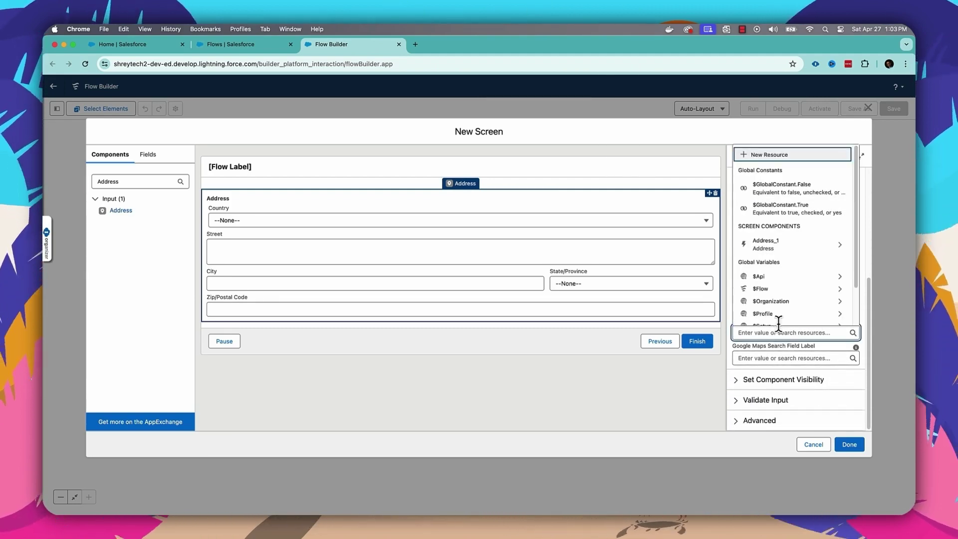
click(800, 213)
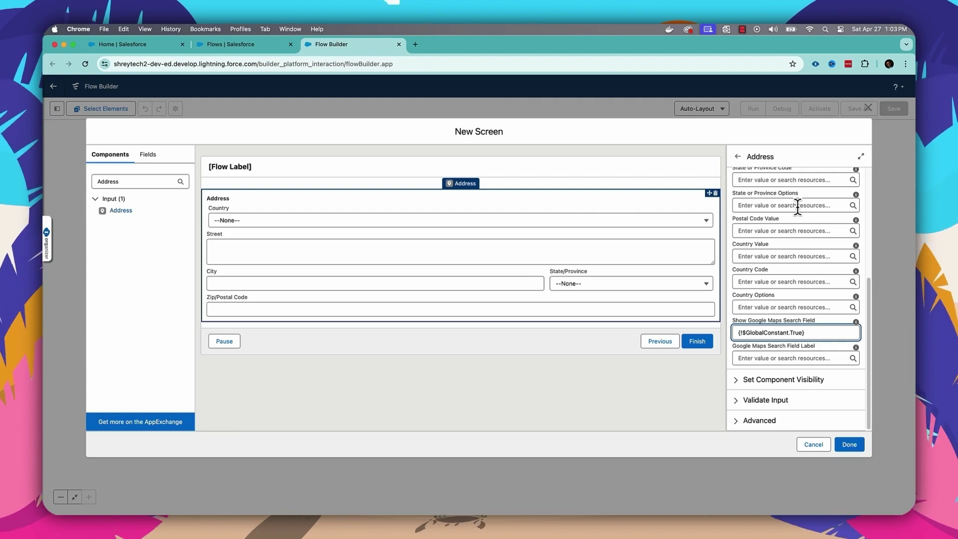
- Label the Google Maps search field 'Search in Google Map' and finish the screen
click(783, 359)
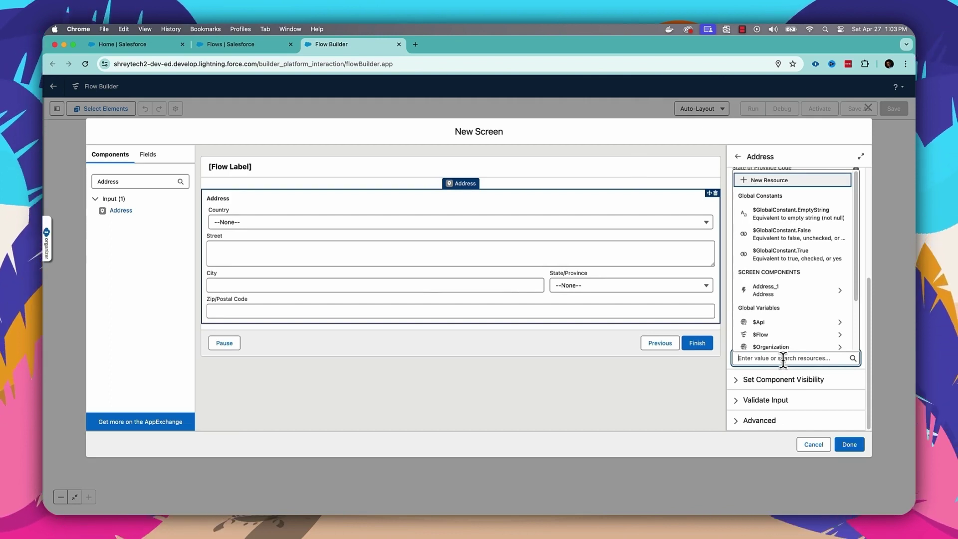
text(Search i)
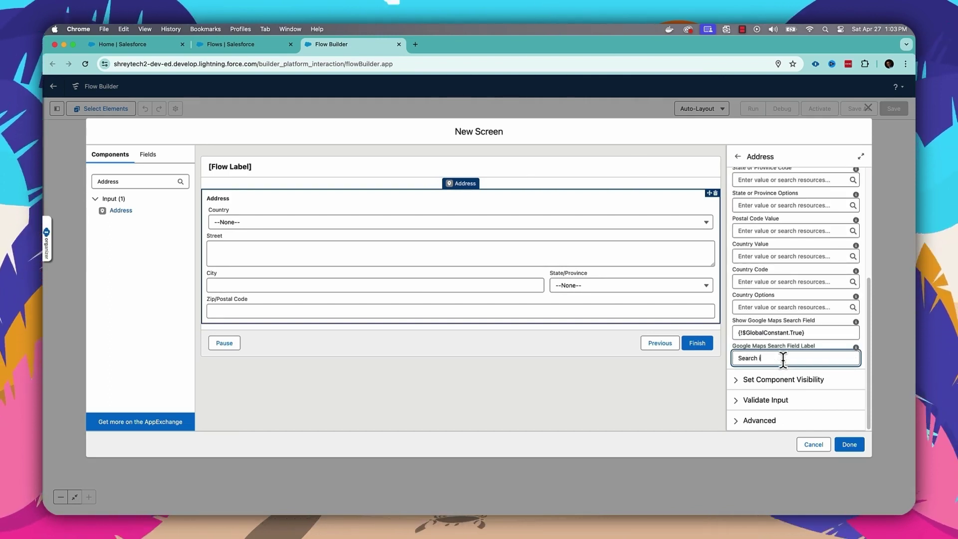
text(n Googl)
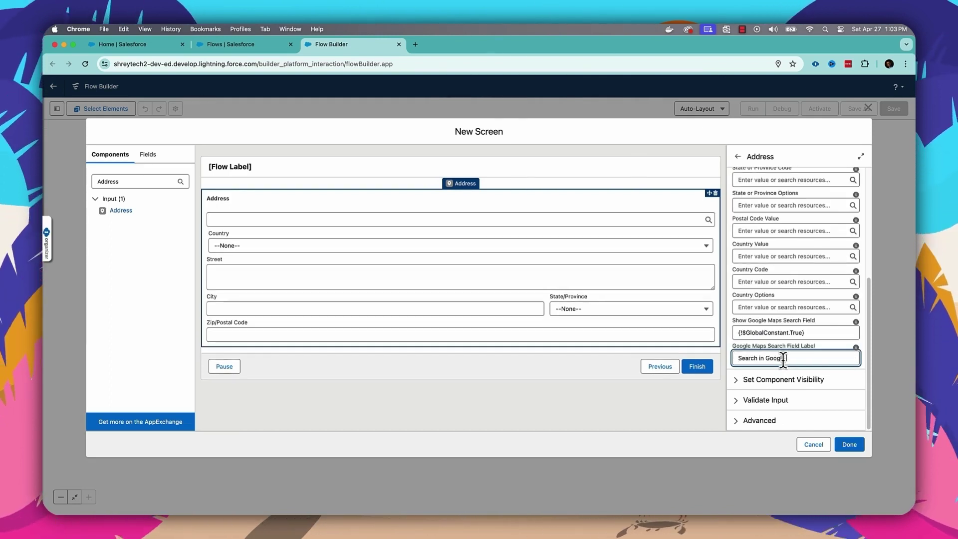
text(e Map)
key(shift+Tab)
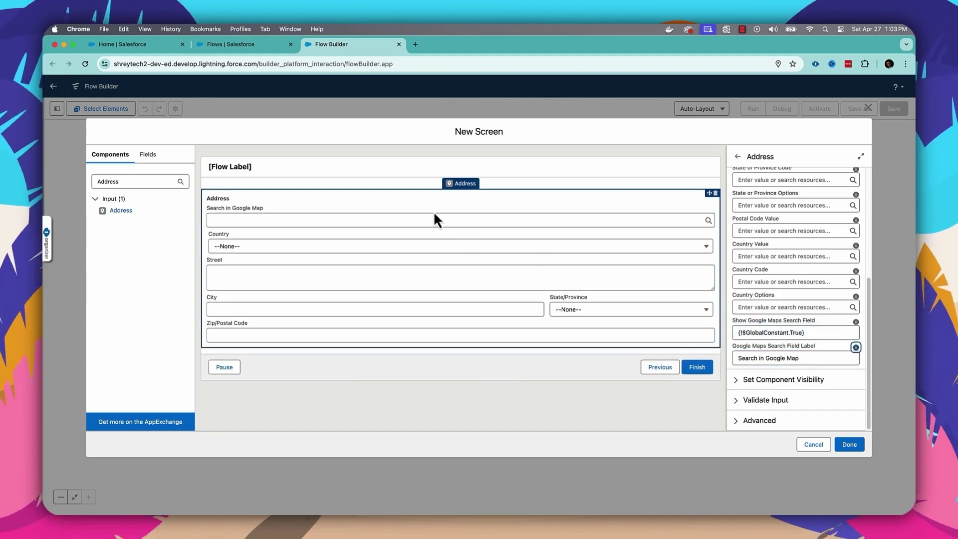
click(849, 444)
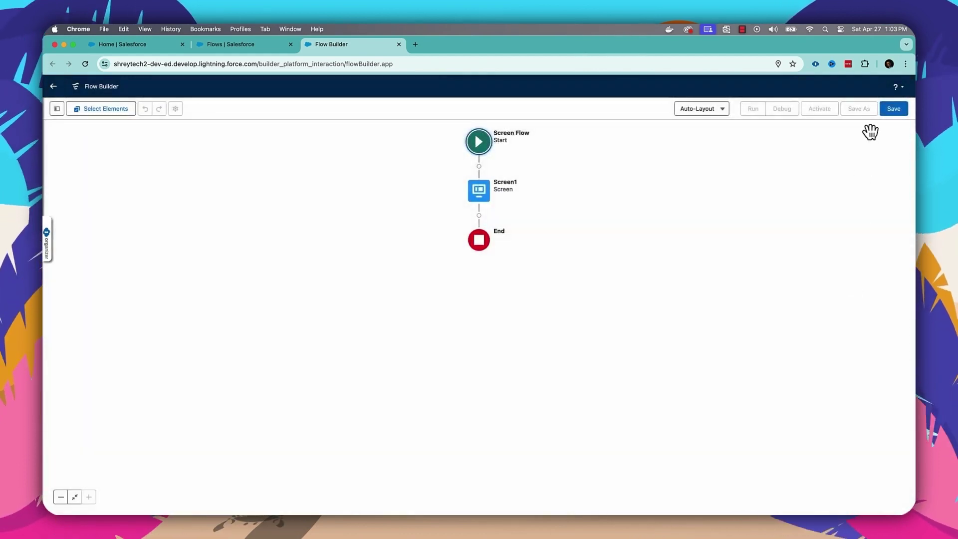
- Save the flow with label 'Google Map Address', activate it and run it
click(894, 110)
click(322, 259)
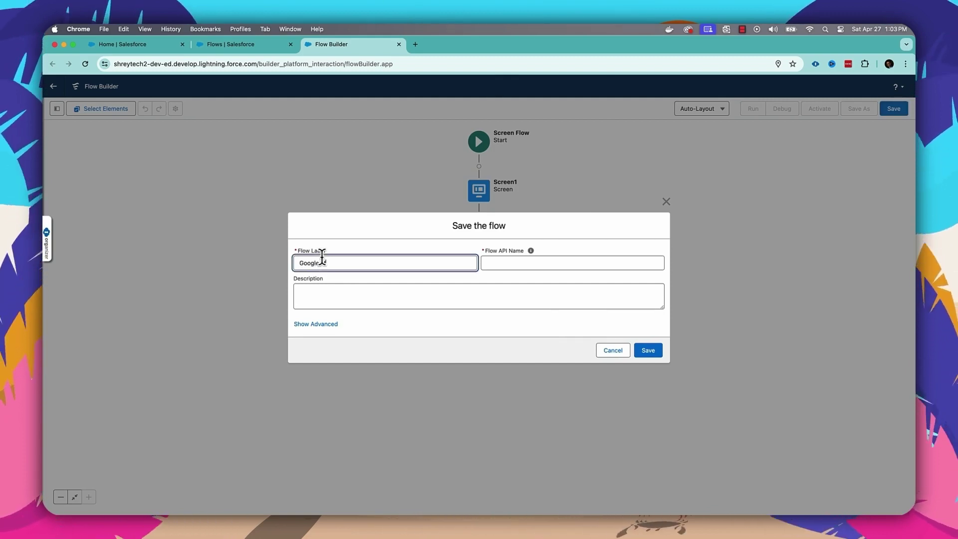
key(Tab)
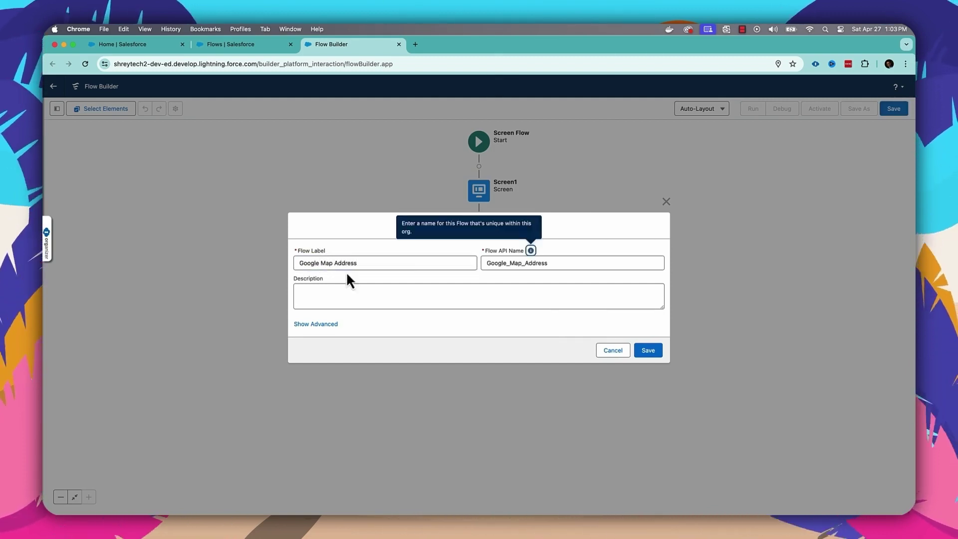
click(648, 351)
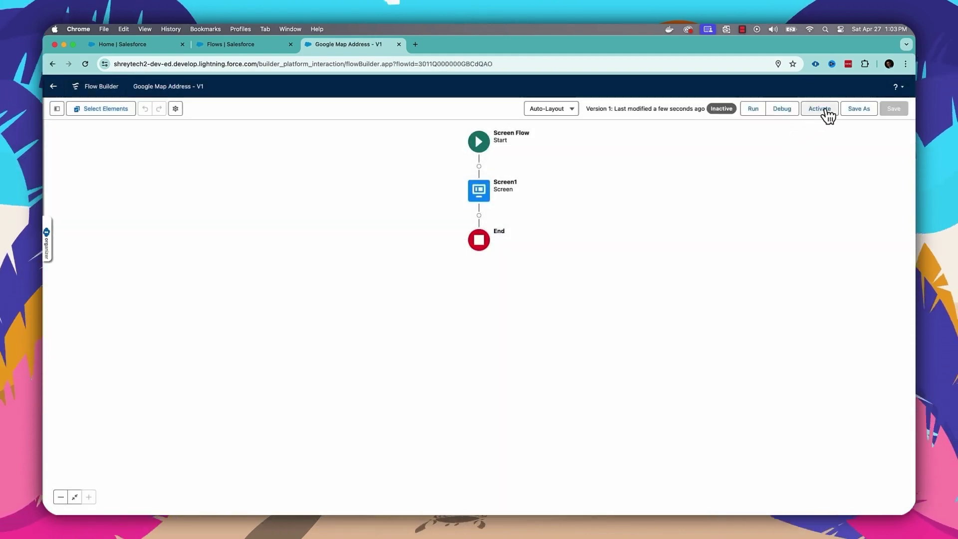
click(824, 111)
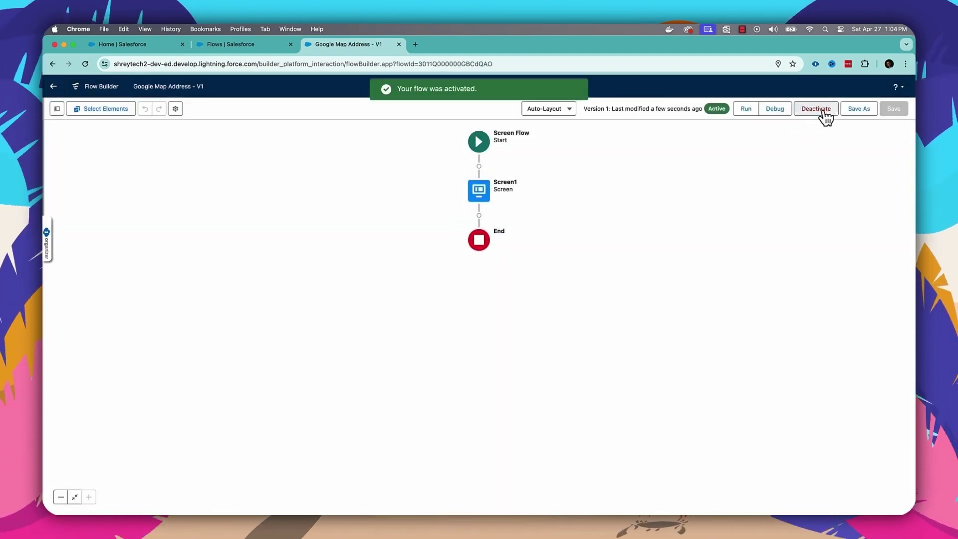
click(745, 109)
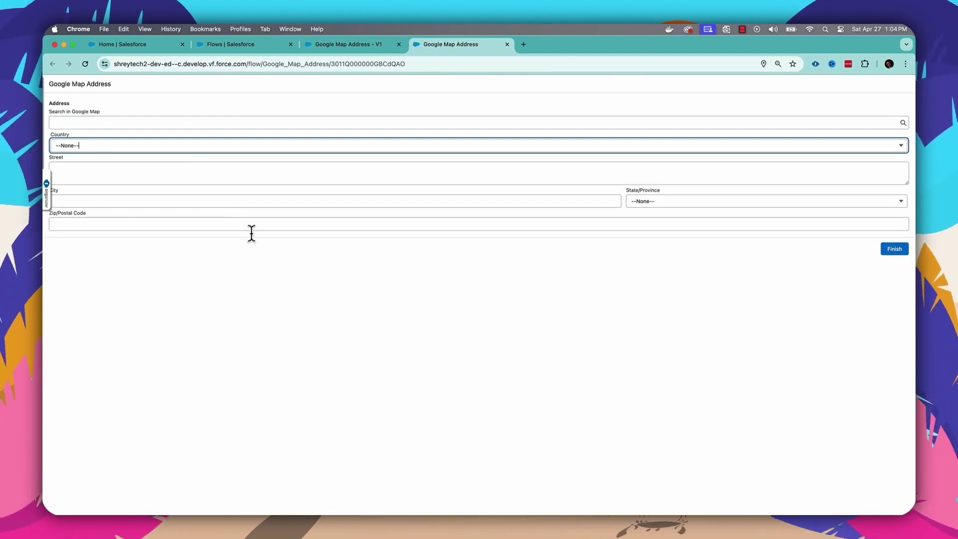
- Search '326' in the Google Map field and pick the first Waterloo suggestion to autofill the address
click(96, 122)
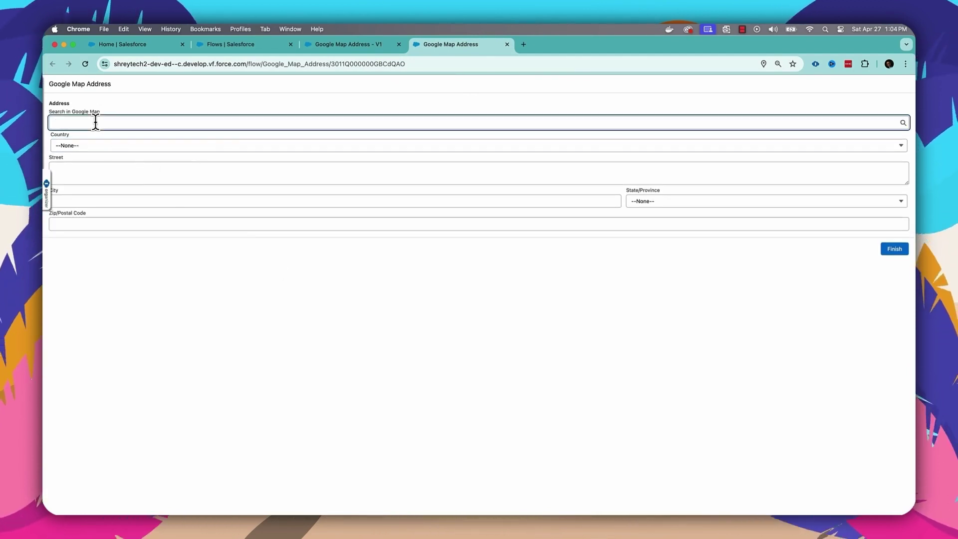
text(3)
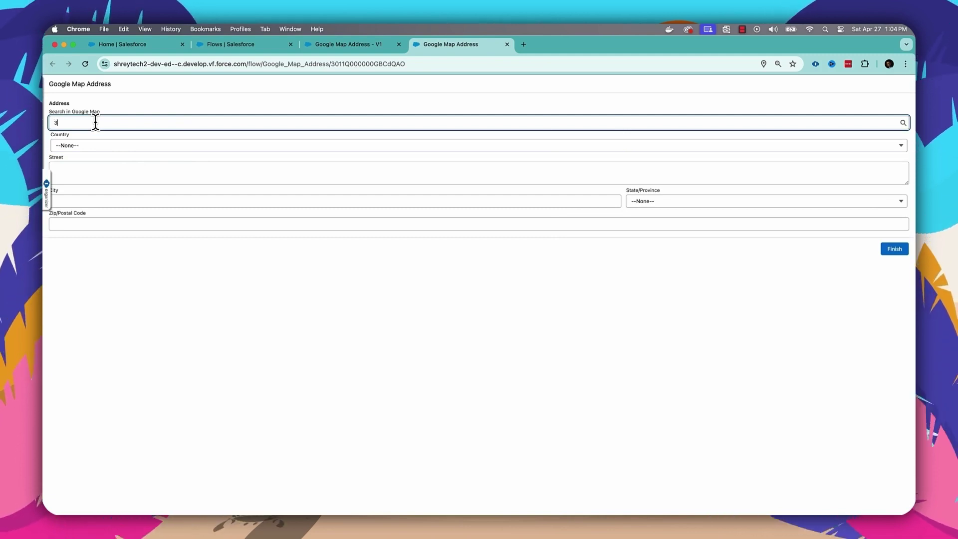
text(26 Gr)
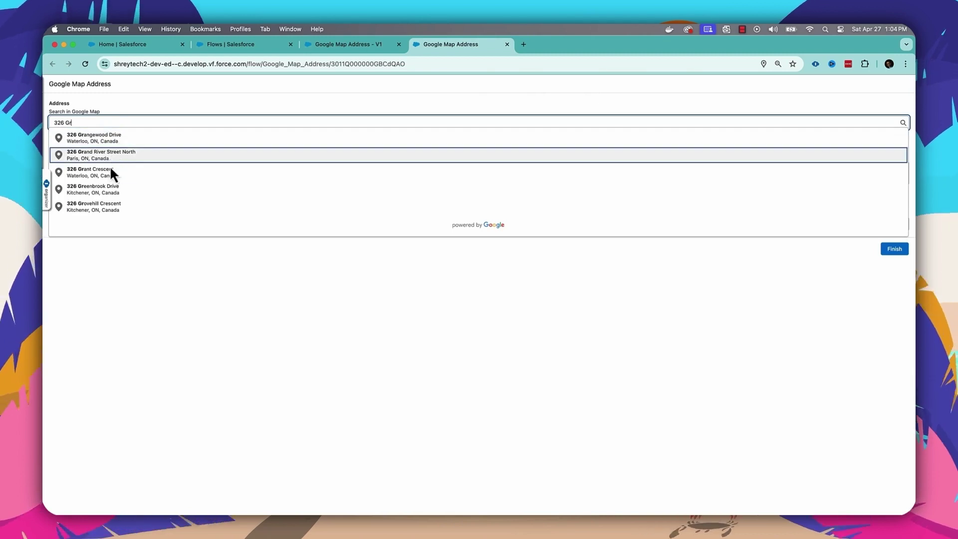
click(112, 139)
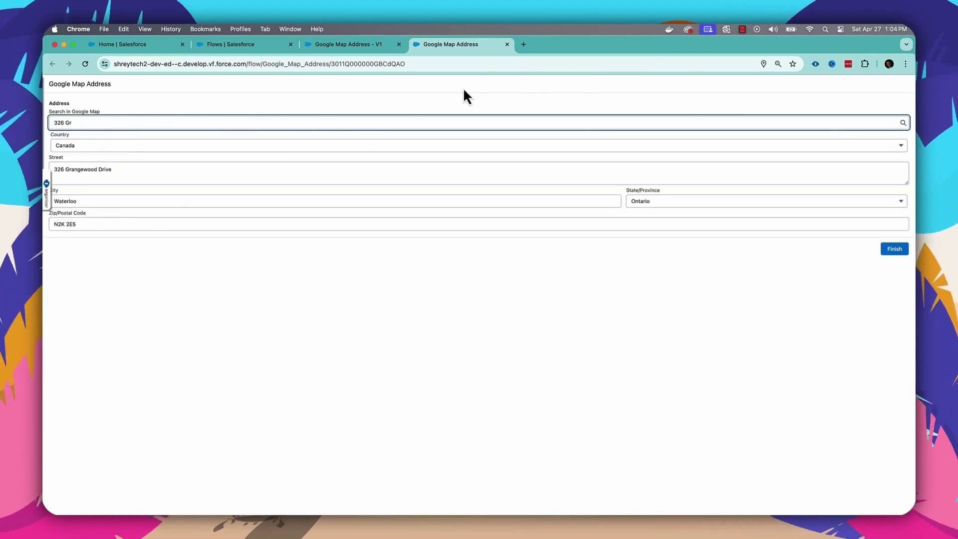
- Close the test run and set Screen1's Address component Required to $GlobalConstant.True
click(507, 44)
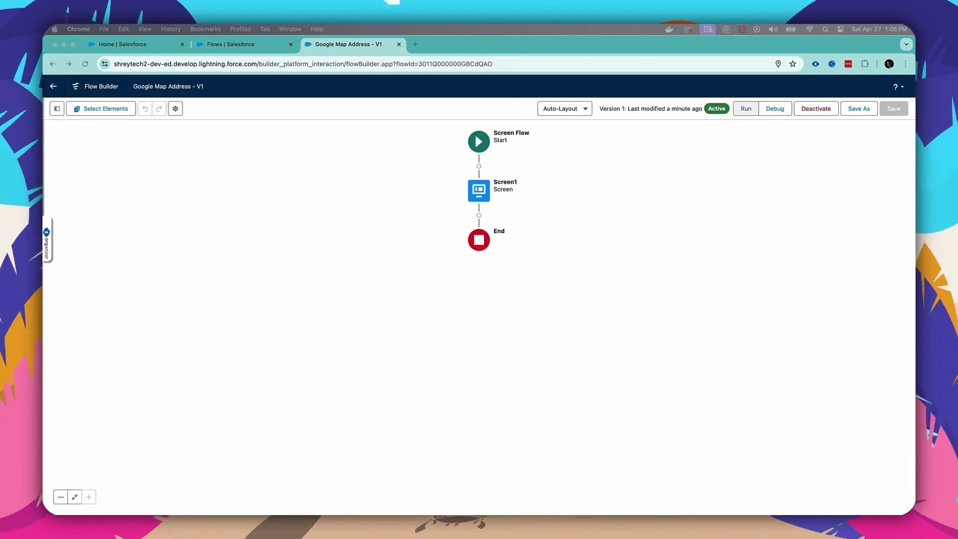
double_click(483, 189)
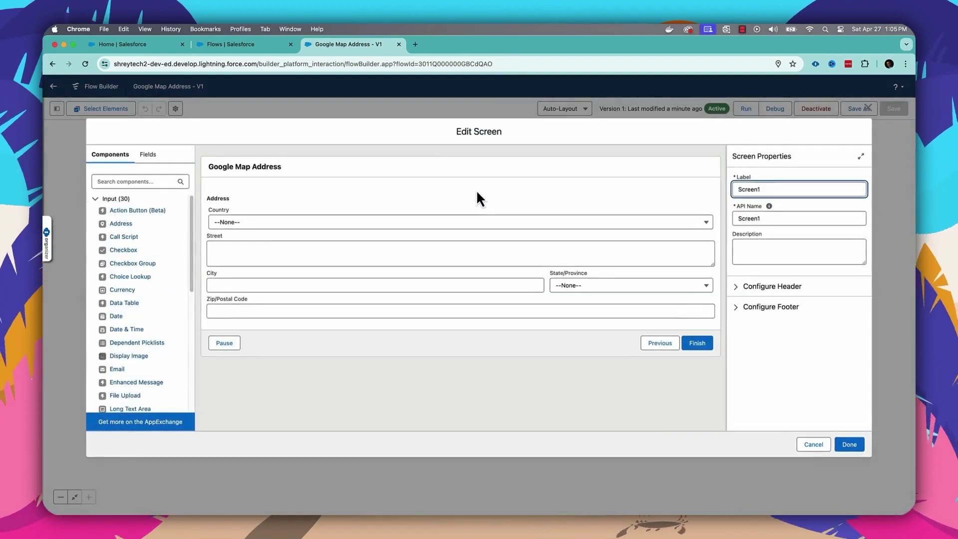
click(326, 241)
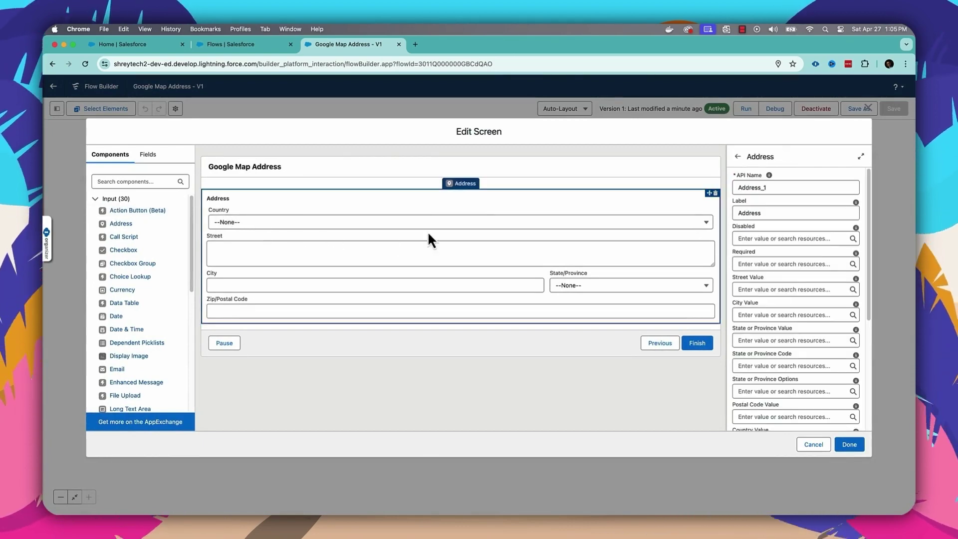
click(799, 264)
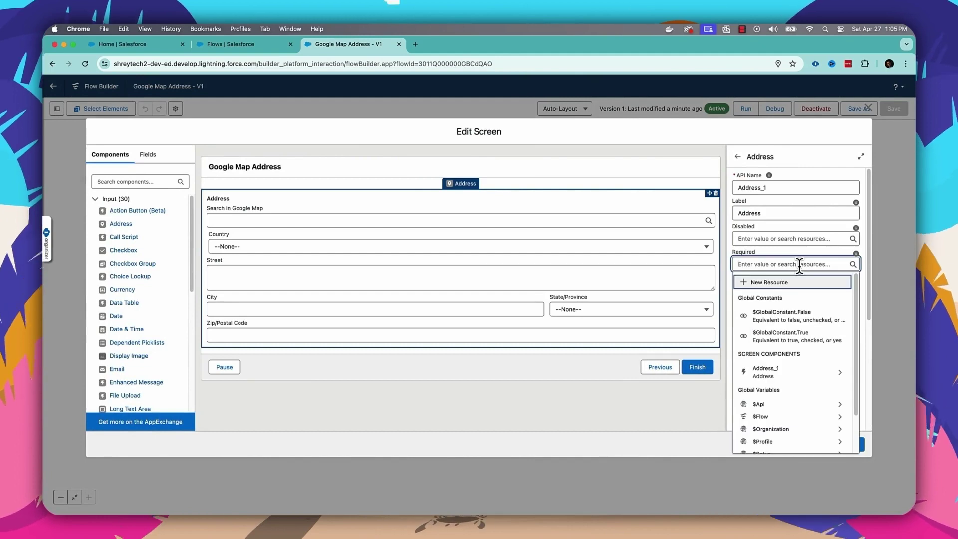
click(795, 337)
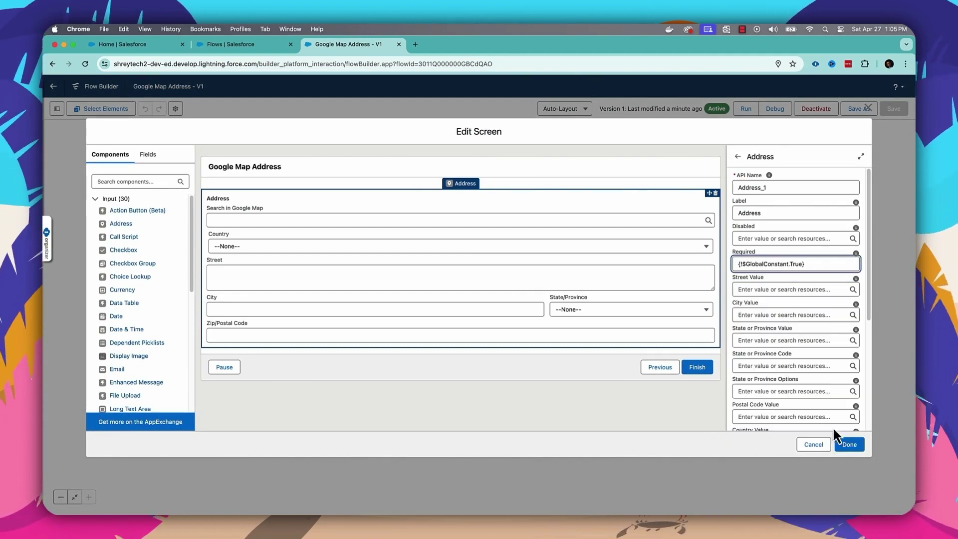
click(851, 504)
- Save Google Map Address as Version 2, activate it, and test-run it once
click(859, 108)
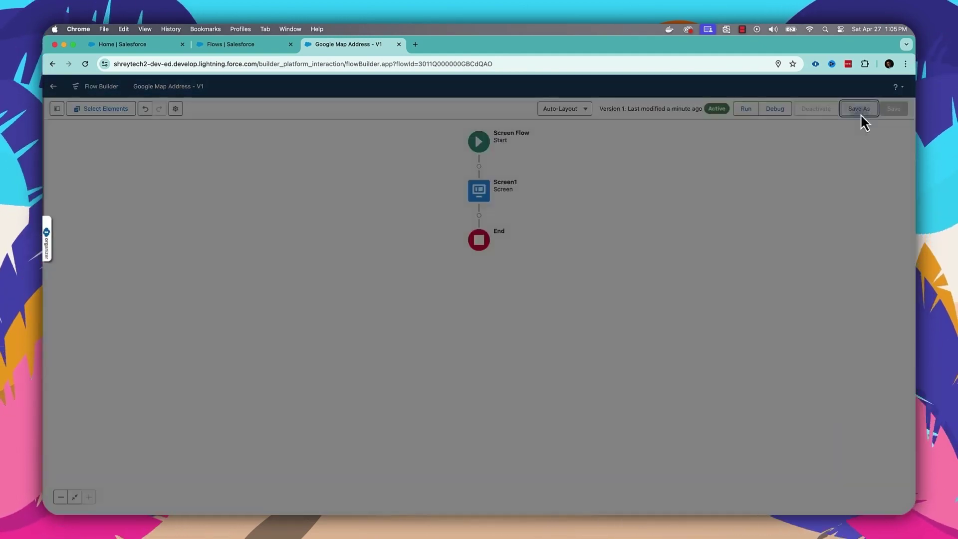
click(649, 360)
click(819, 111)
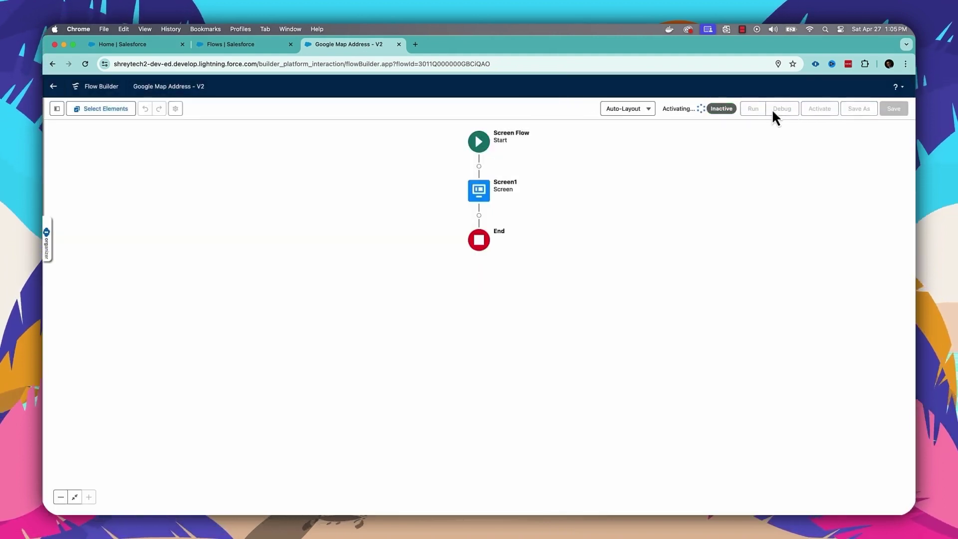
click(755, 108)
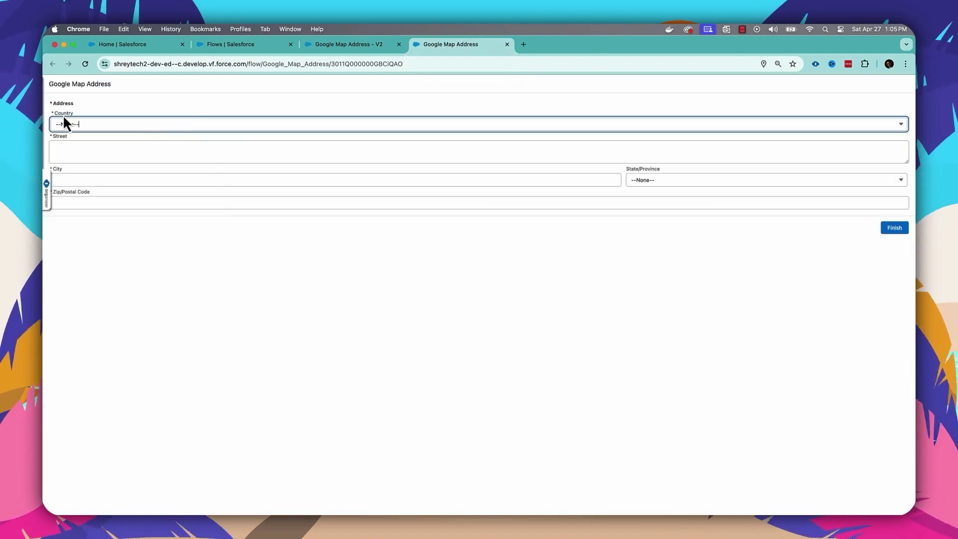
click(506, 44)
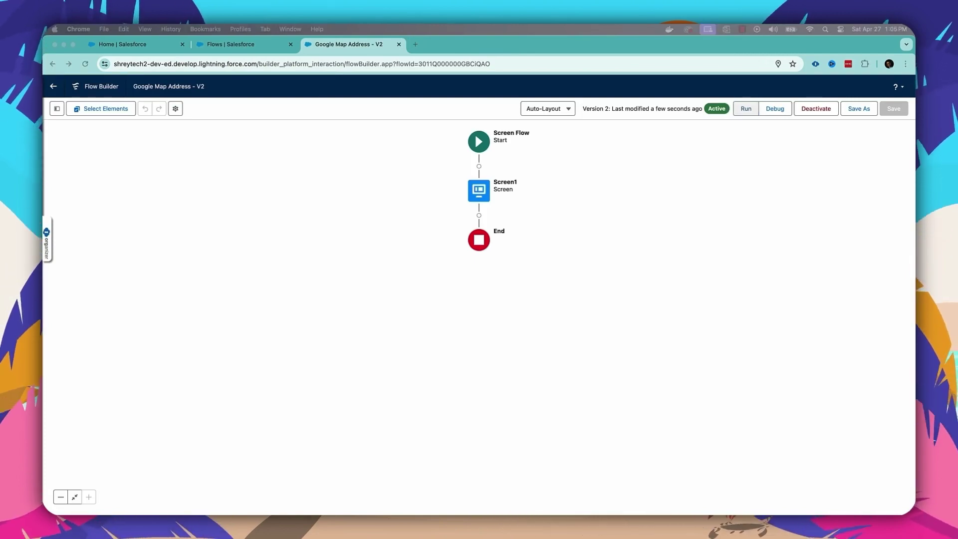
- In the Setup tab, replace the Quick Find search with 'State'
click(230, 44)
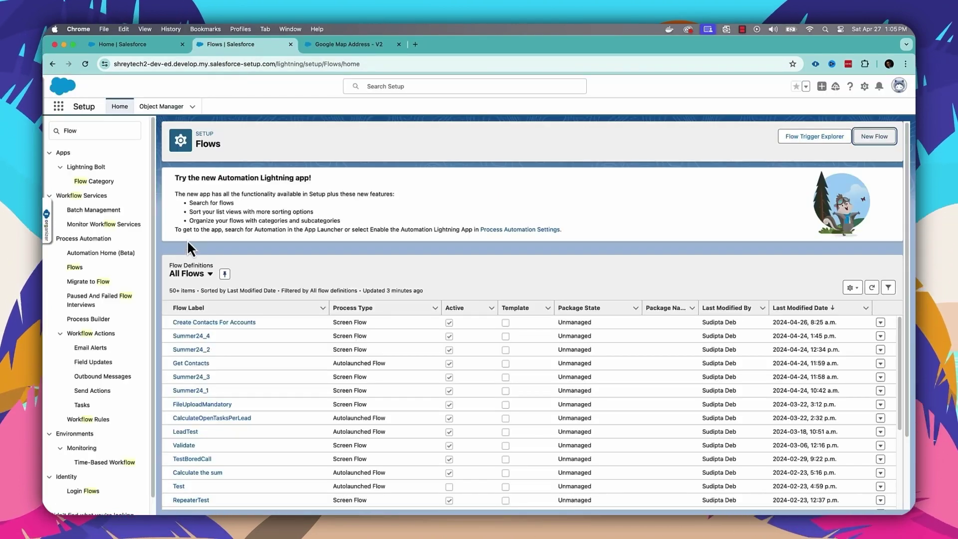
key(super+a)
text(Sat)
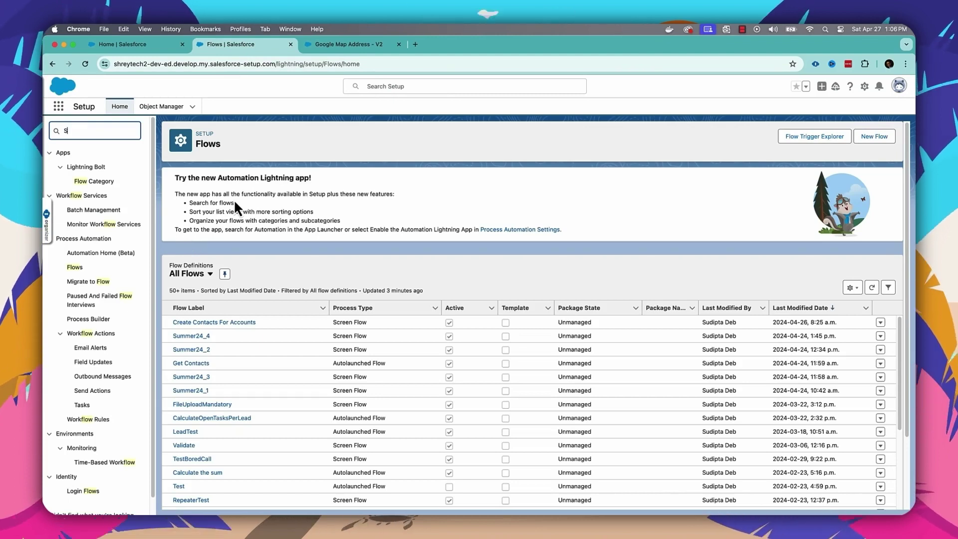
key(BackSpace)
key(BackSpace)
text(tate)
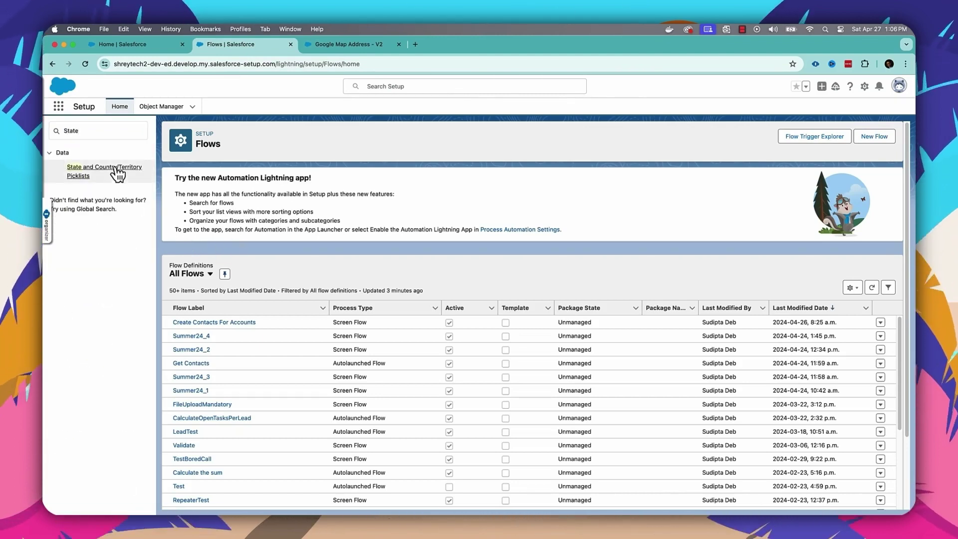
- Confirm State and Country/Territory Picklists are enabled, then run the V2 flow again
click(117, 169)
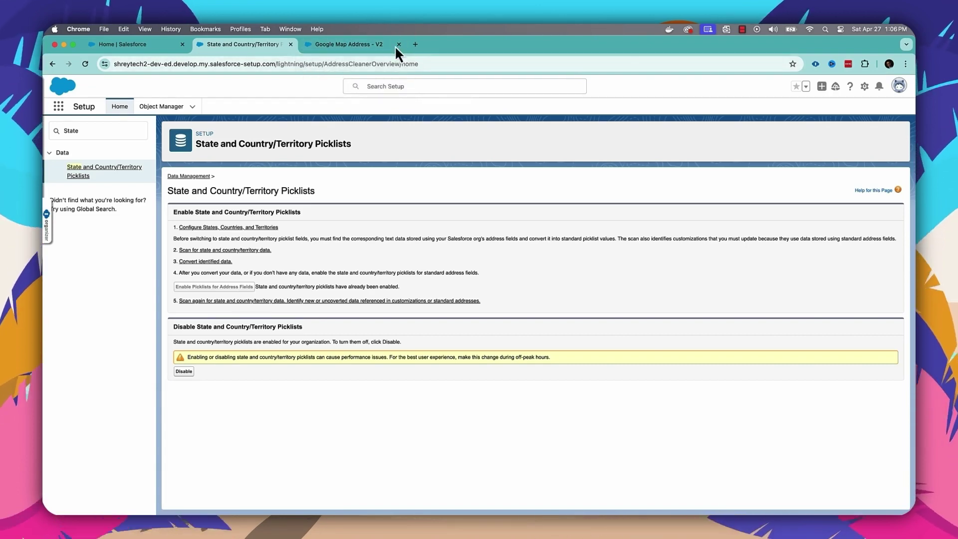
click(369, 44)
click(741, 111)
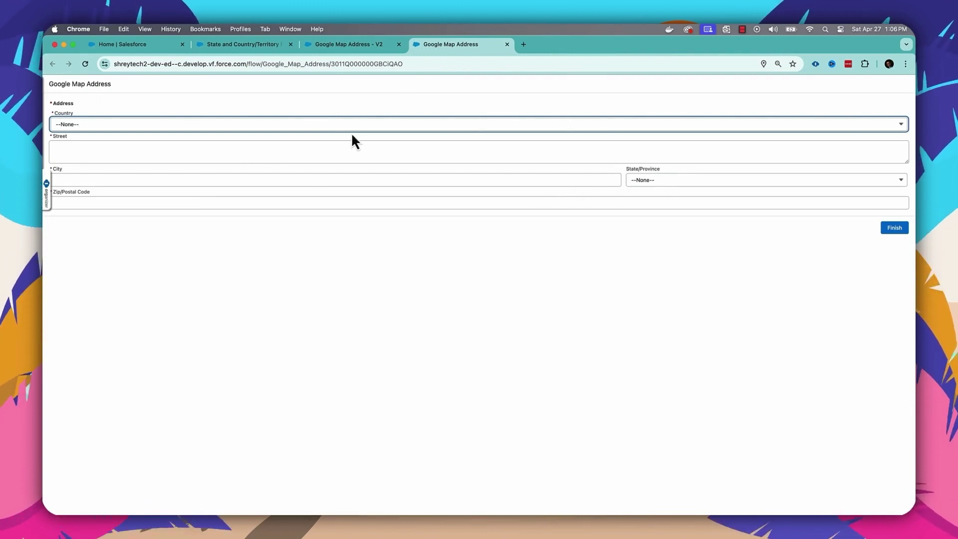
- Choose India as the country and browse the Indian states without picking one
click(326, 124)
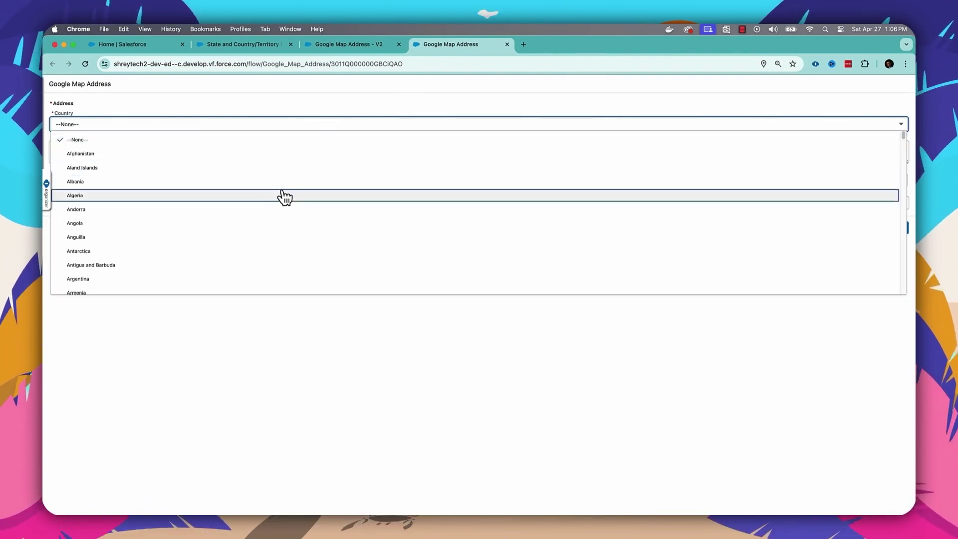
scroll(284, 197, down, 15)
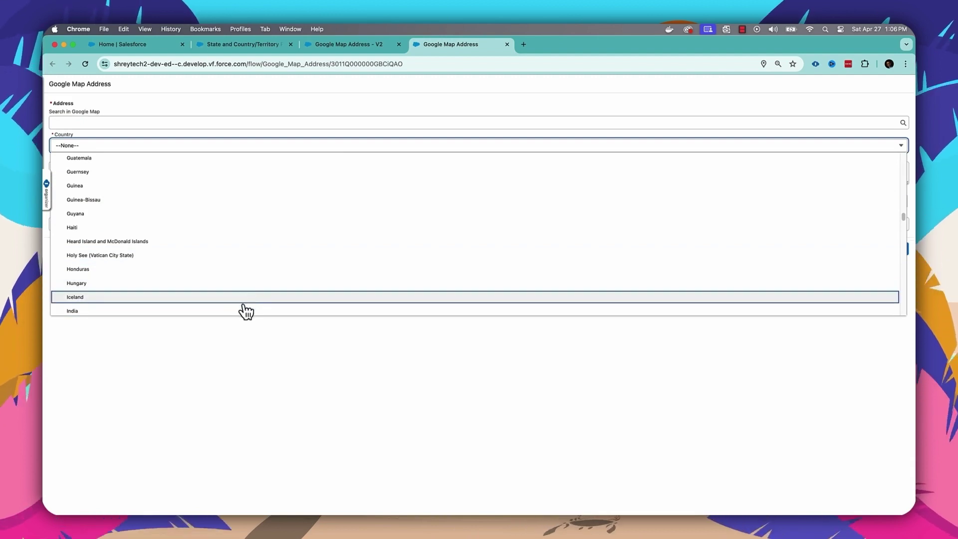
click(244, 308)
click(703, 200)
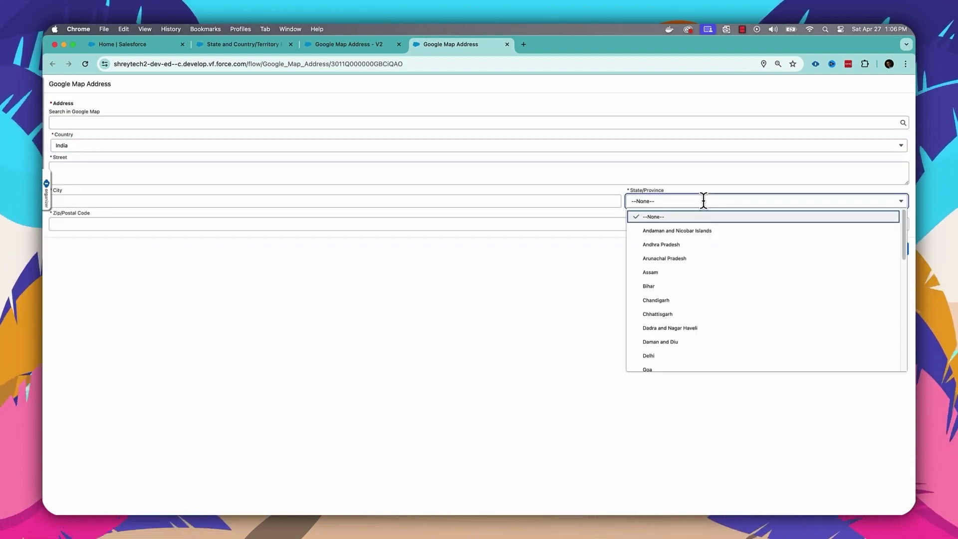
scroll(696, 355, down, 10)
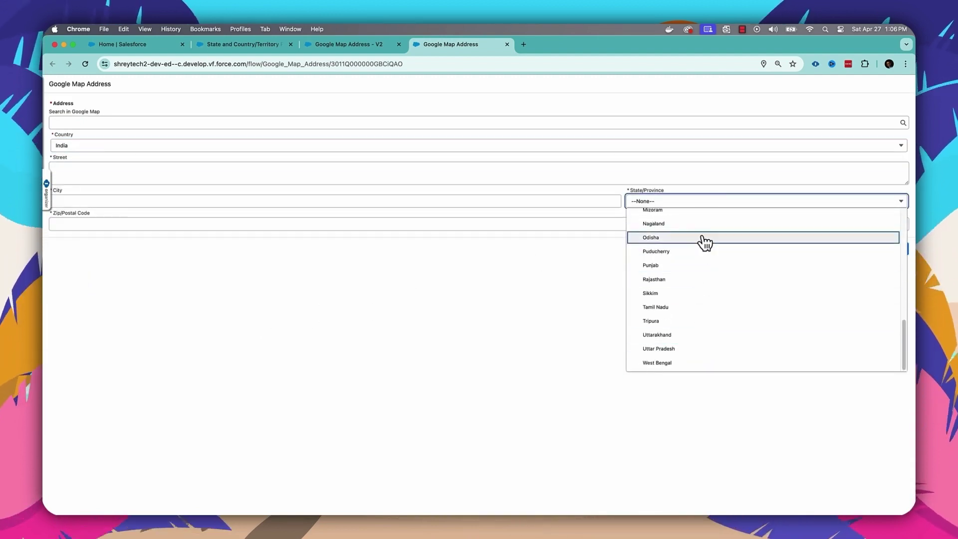
click(399, 191)
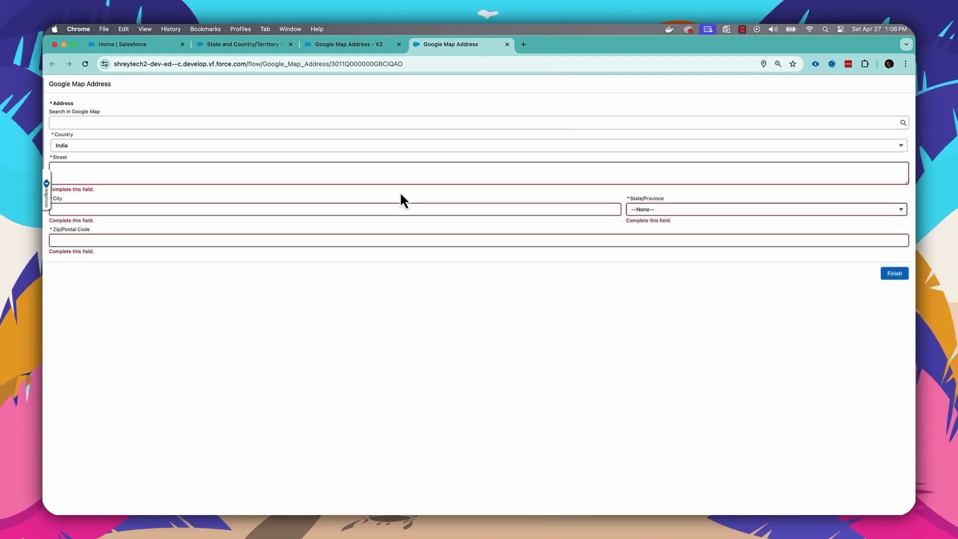
- Change the country to Canada and open the State/Province list of Canadian provinces
click(404, 208)
click(224, 122)
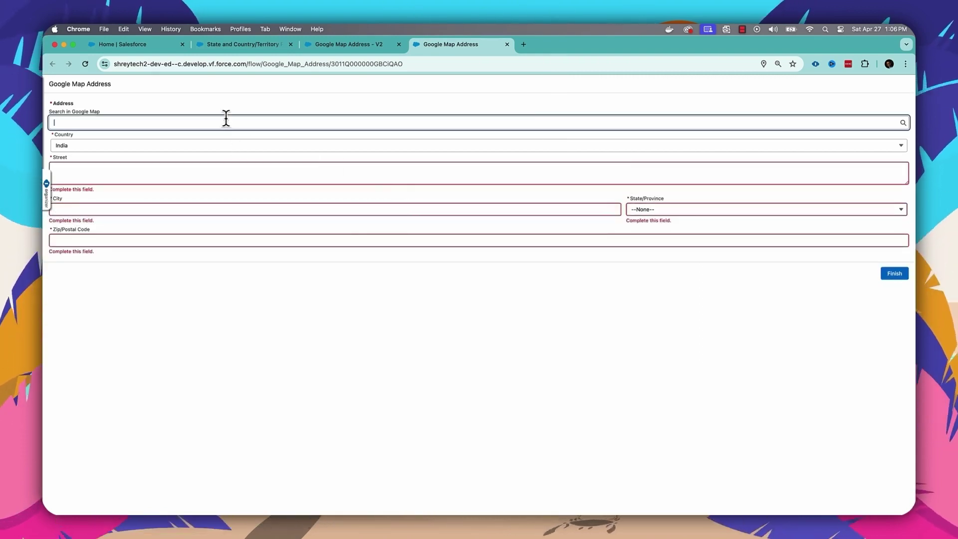
click(217, 144)
click(217, 144)
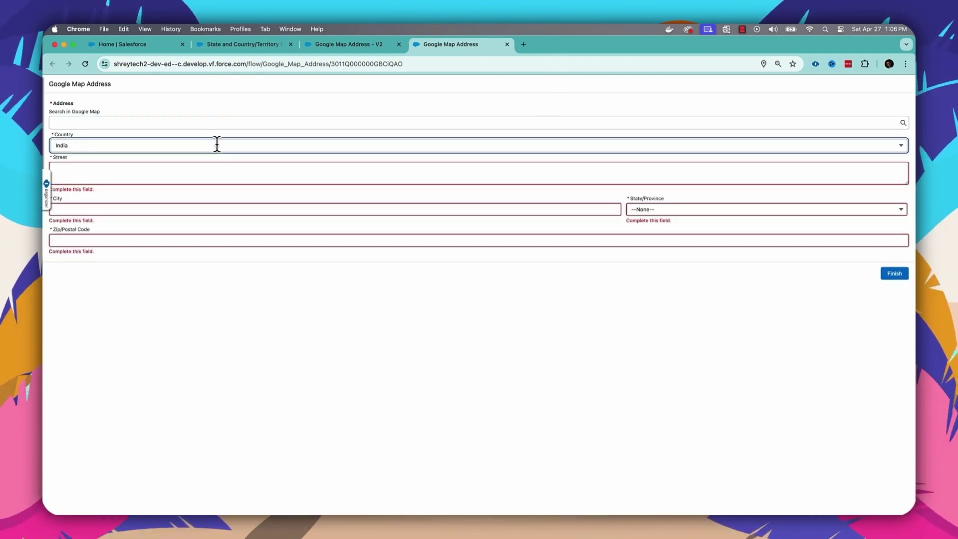
text(can)
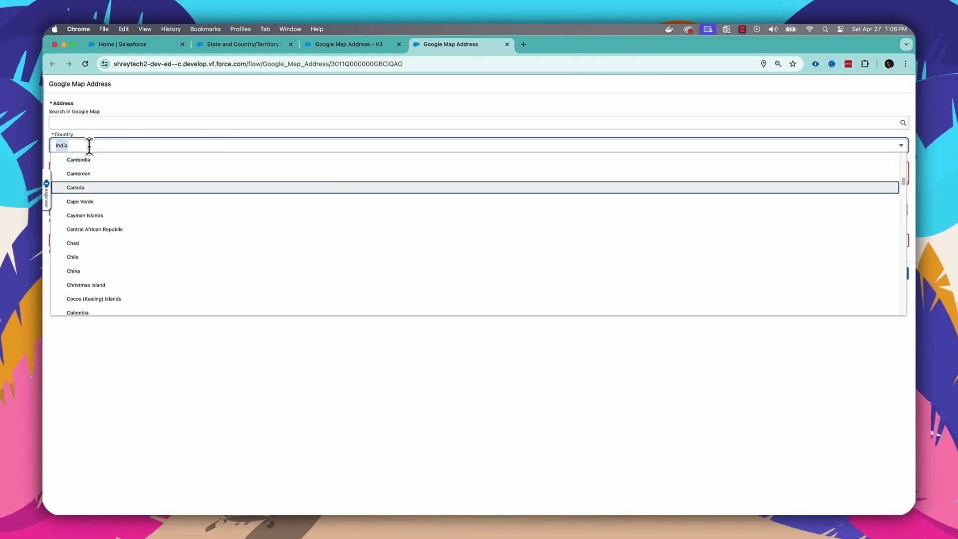
click(92, 188)
click(746, 209)
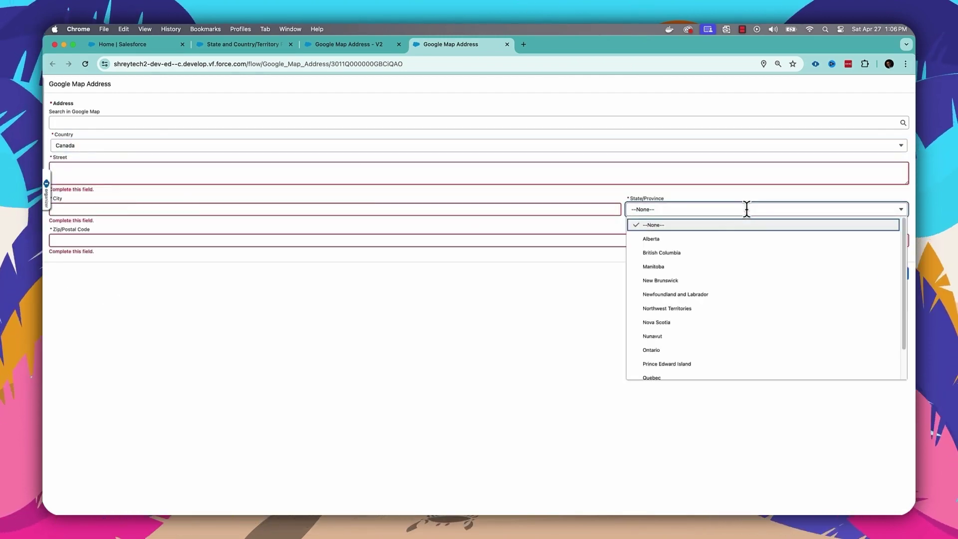